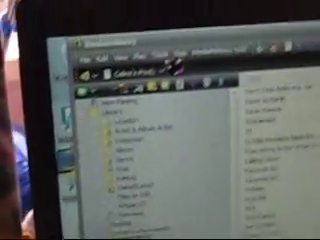
# Open MediaMonkey's Tools menu to reach the connected iPod's track list
pyautogui.click(152, 72)
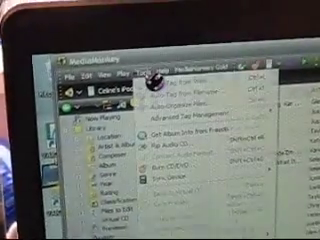